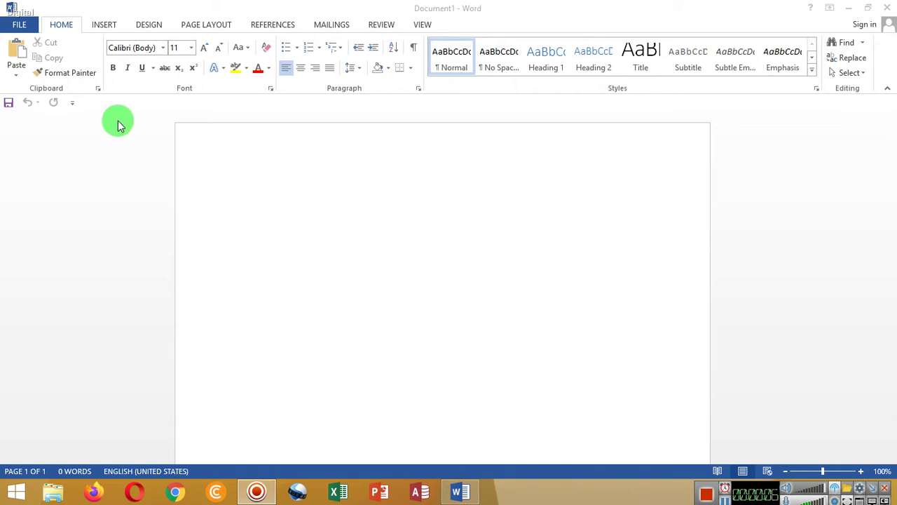
Step: Review the Info page's Protect Document and Check for Issues menus, then show the New template gallery
{"action": "left_click", "coordinate": [15, 26]}
{"action": "left_click", "coordinate": [15, 26]}
{"action": "left_click", "coordinate": [14, 26]}
{"action": "left_click", "coordinate": [15, 28]}
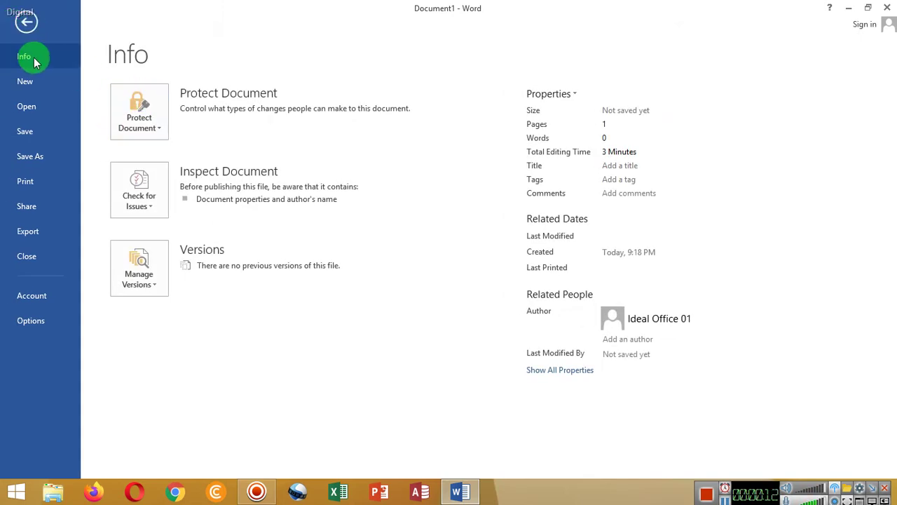
{"action": "left_click", "coordinate": [141, 123]}
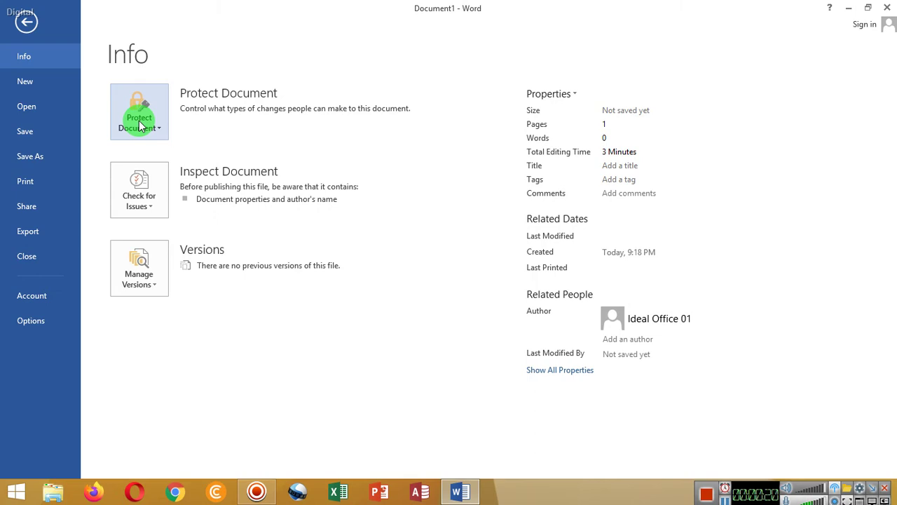
{"action": "left_click", "coordinate": [147, 193]}
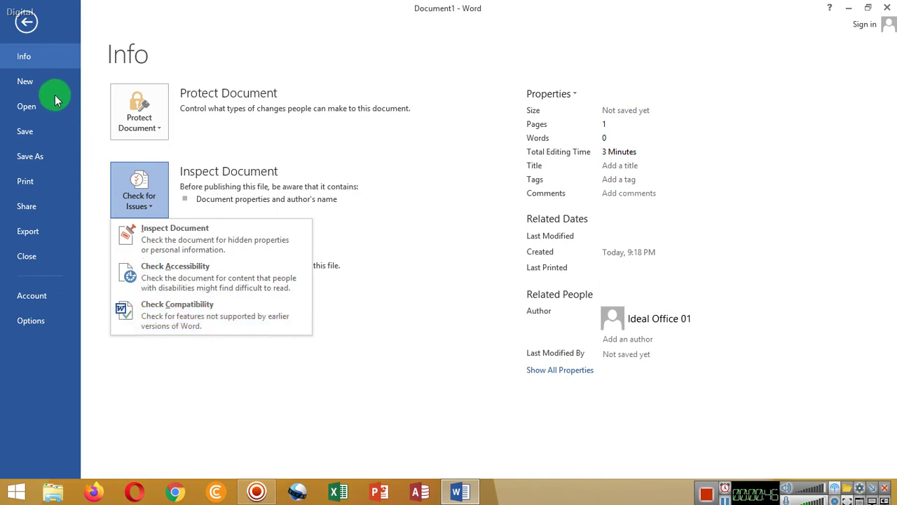
{"action": "left_click", "coordinate": [25, 82]}
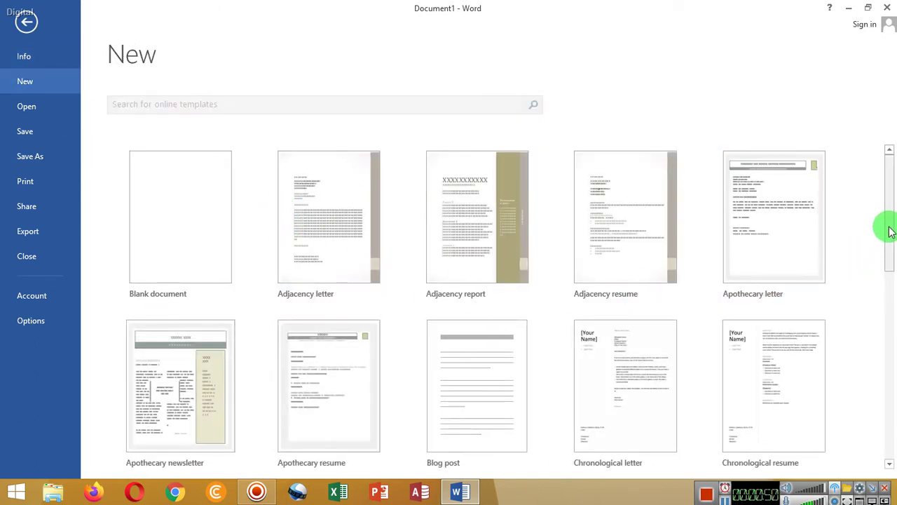
{"action": "mouse_move", "coordinate": [888, 225]}
{"action": "left_mouse_down"}
{"action": "mouse_move", "coordinate": [890, 441]}
{"action": "mouse_move", "coordinate": [888, 343]}
{"action": "left_mouse_up"}
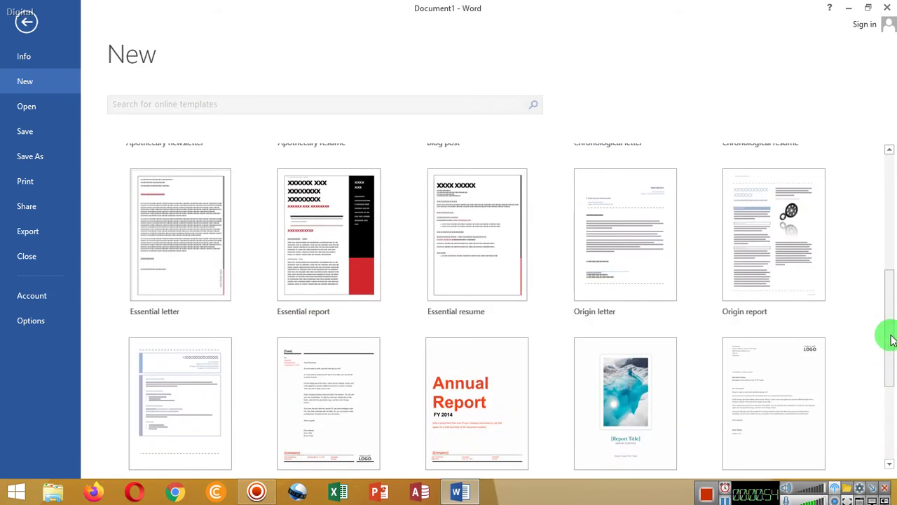
{"action": "left_click_drag", "start_coordinate": [888, 344], "coordinate": [875, 185]}
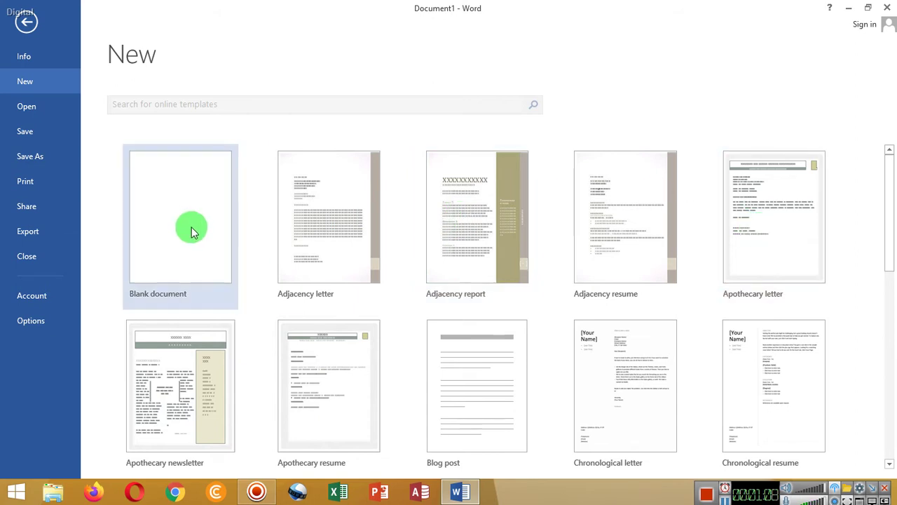
{"action": "left_click", "coordinate": [27, 106]}
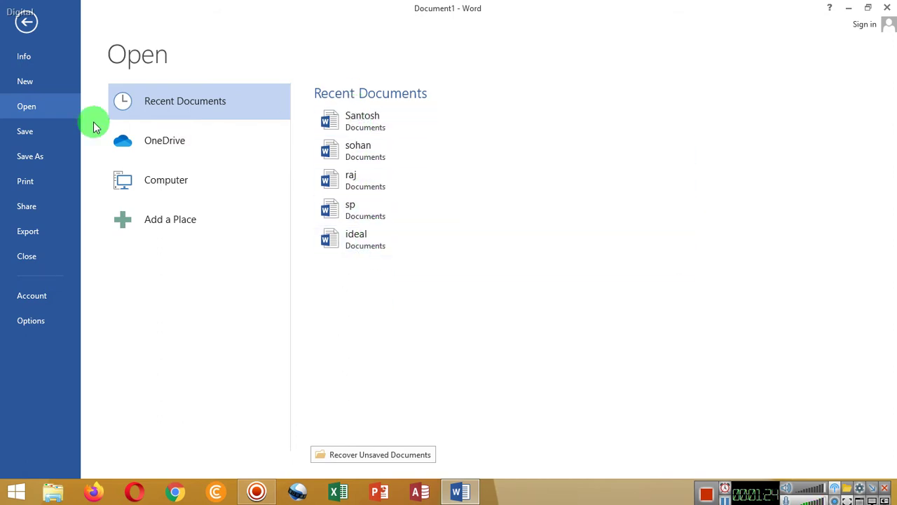
Step: Go to the Save As page to see the places the document can be saved
{"action": "left_click", "coordinate": [59, 130]}
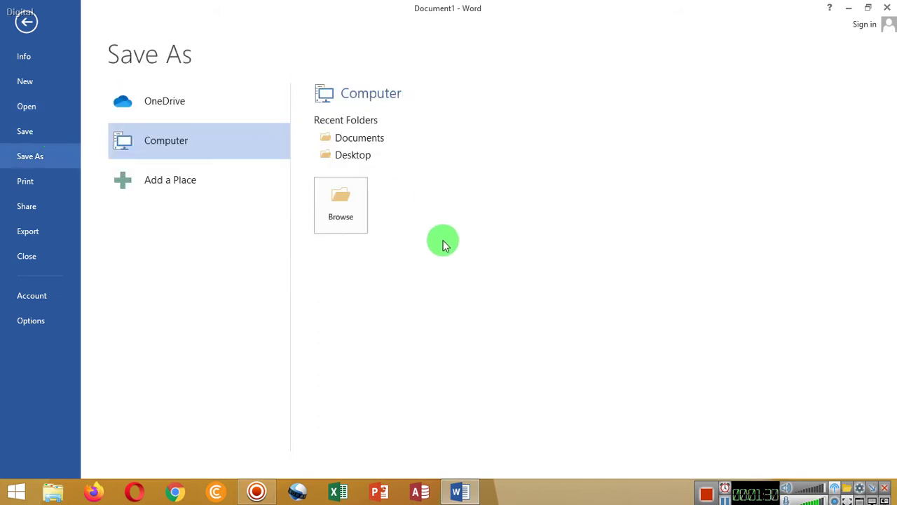
Step: Save the blank document in Documents as the Word file 'digital'
{"action": "left_click", "coordinate": [351, 227]}
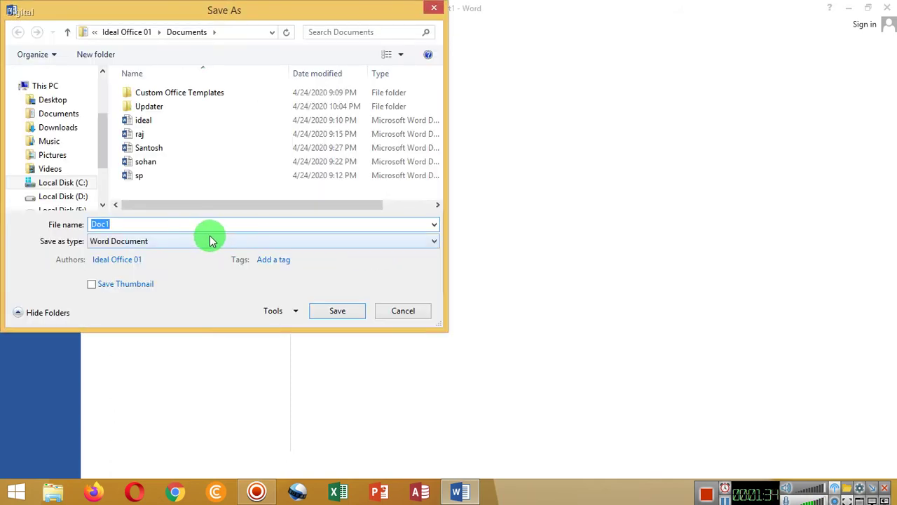
{"action": "left_click", "coordinate": [223, 223]}
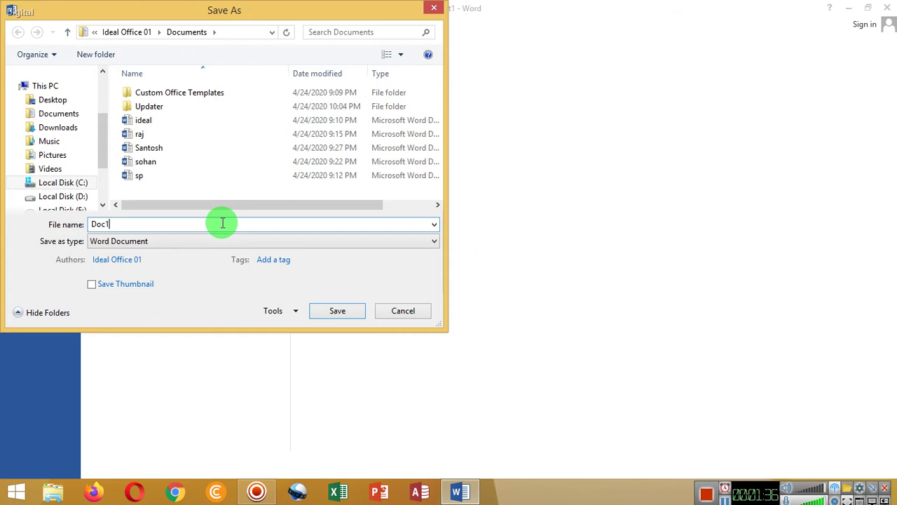
{"action": "type", "text": "digital"}
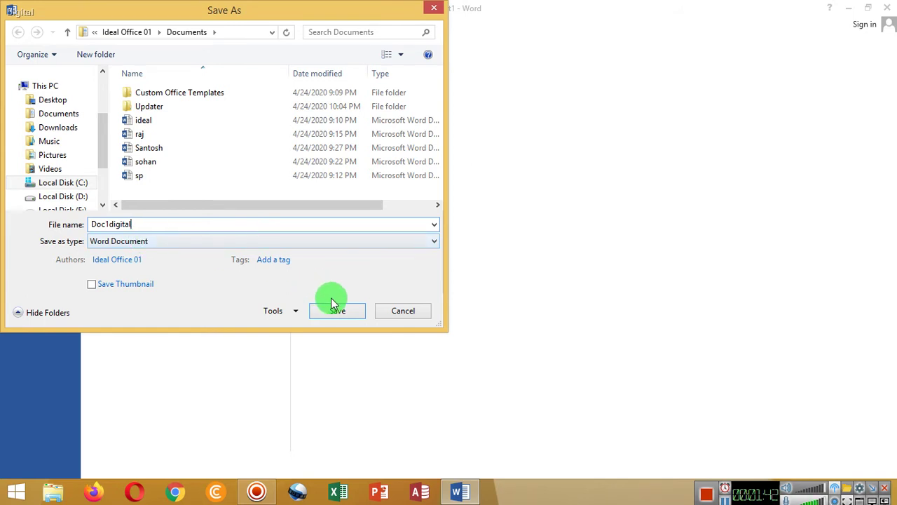
{"action": "left_click", "coordinate": [103, 223]}
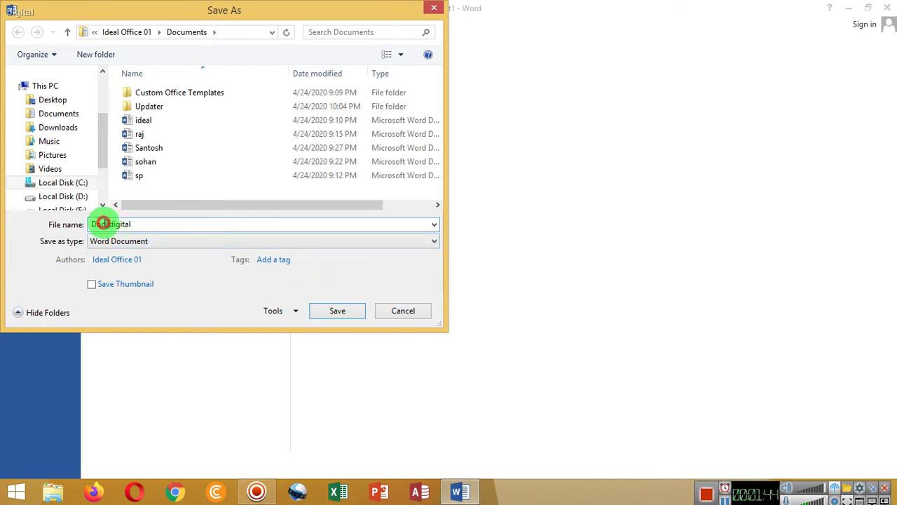
{"action": "left_click_drag", "start_coordinate": [103, 223], "coordinate": [75, 230]}
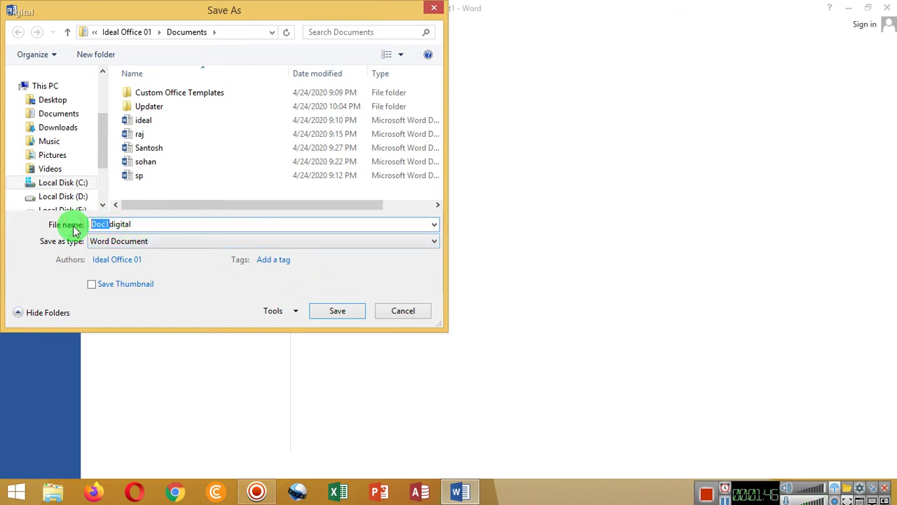
{"action": "key", "text": "BackSpace"}
{"action": "left_click", "coordinate": [337, 312]}
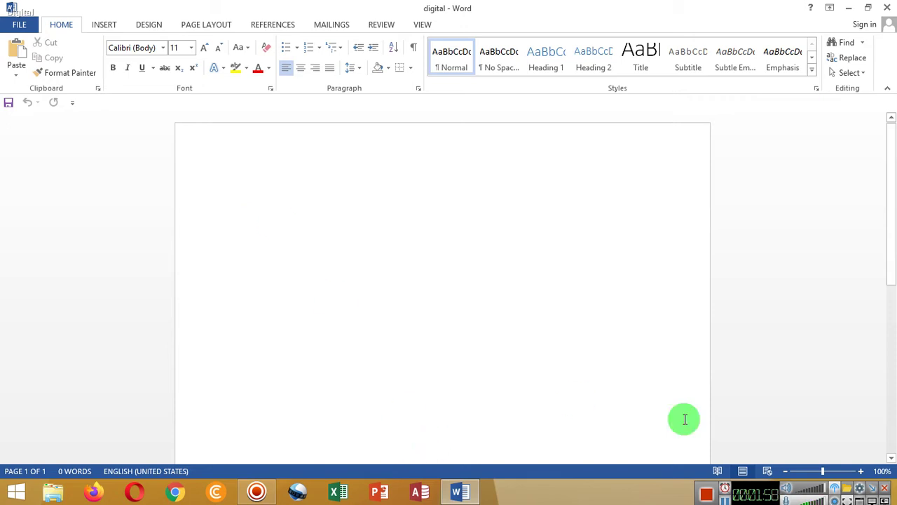
Step: Insert six paragraphs of random sample text, glance at the Info page, and return to the document
{"action": "left_click", "coordinate": [725, 498]}
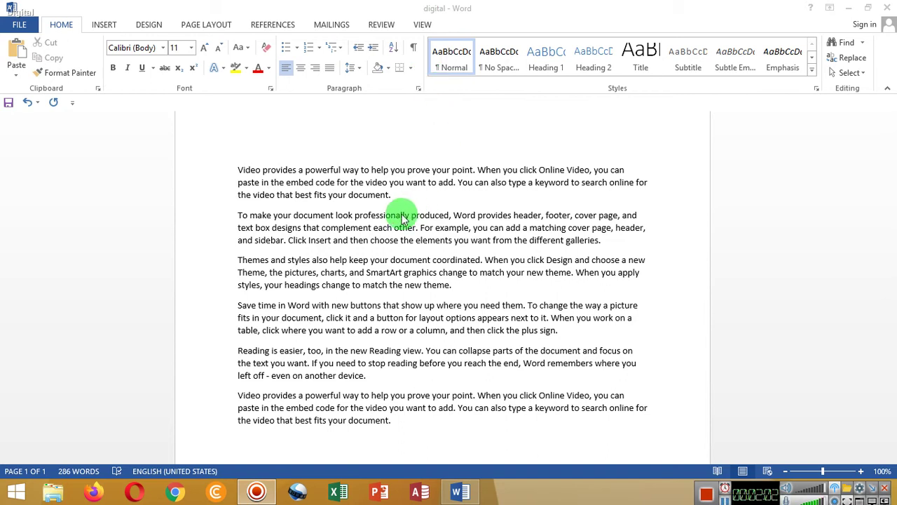
{"action": "left_click", "coordinate": [28, 26]}
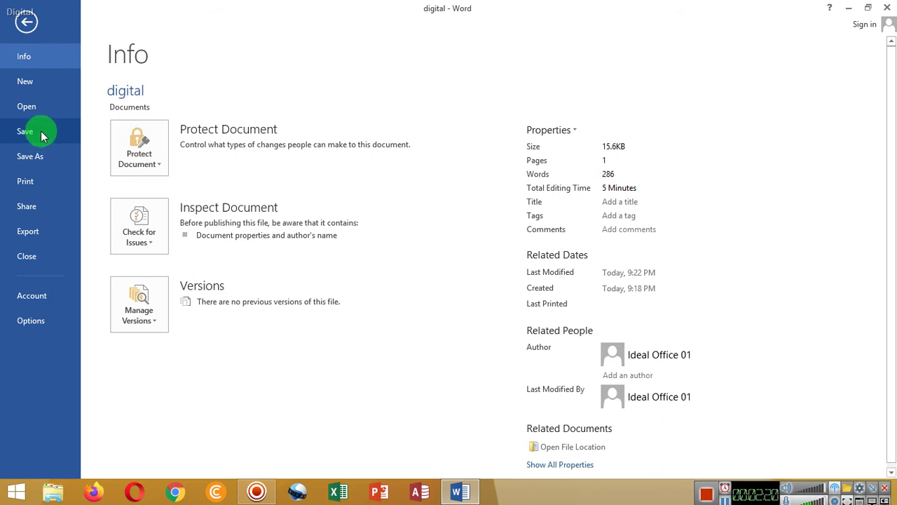
{"action": "left_click", "coordinate": [26, 21]}
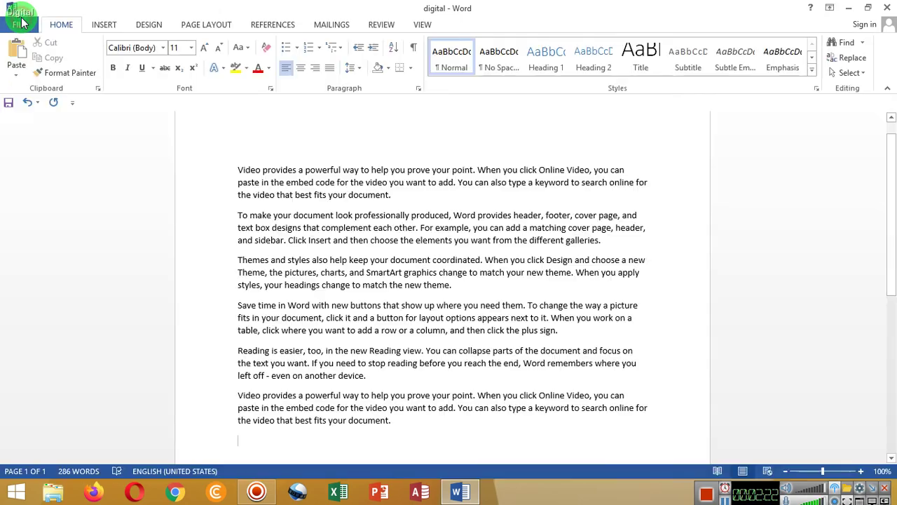
{"action": "left_click", "coordinate": [887, 8]}
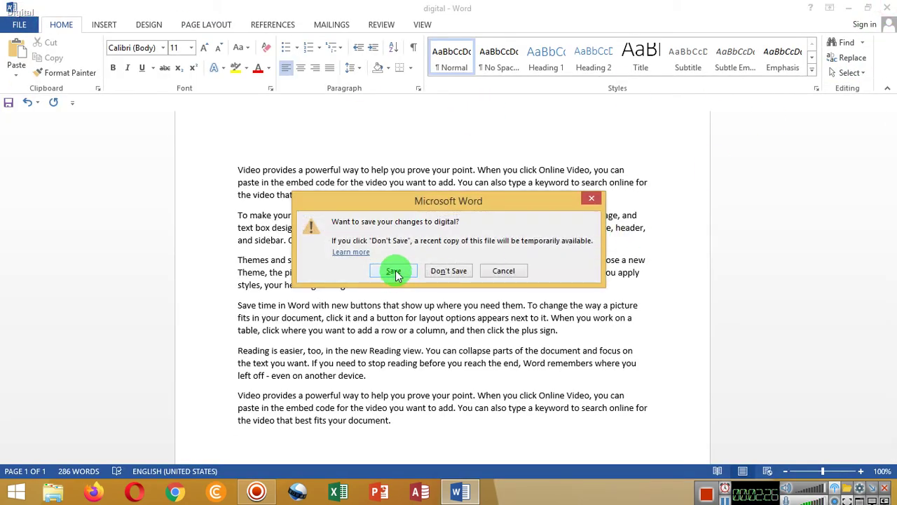
{"action": "left_click", "coordinate": [505, 271]}
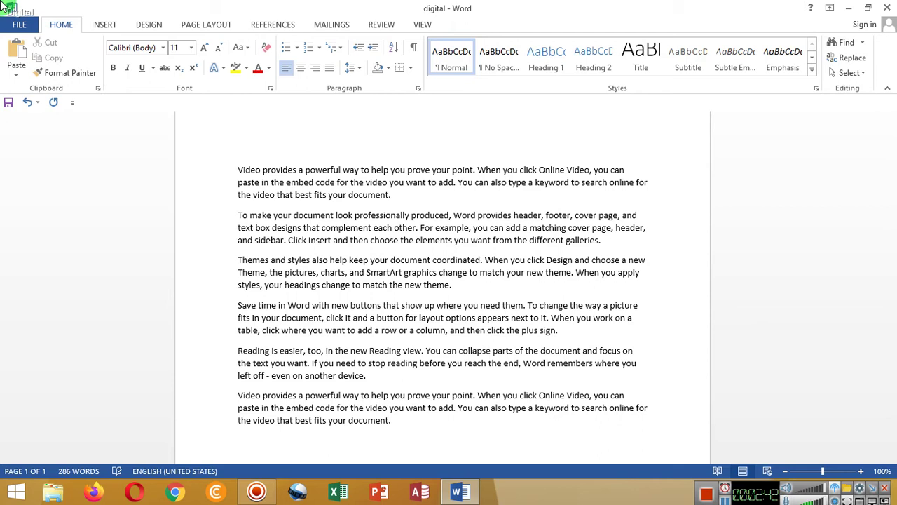
{"action": "left_click", "coordinate": [14, 25]}
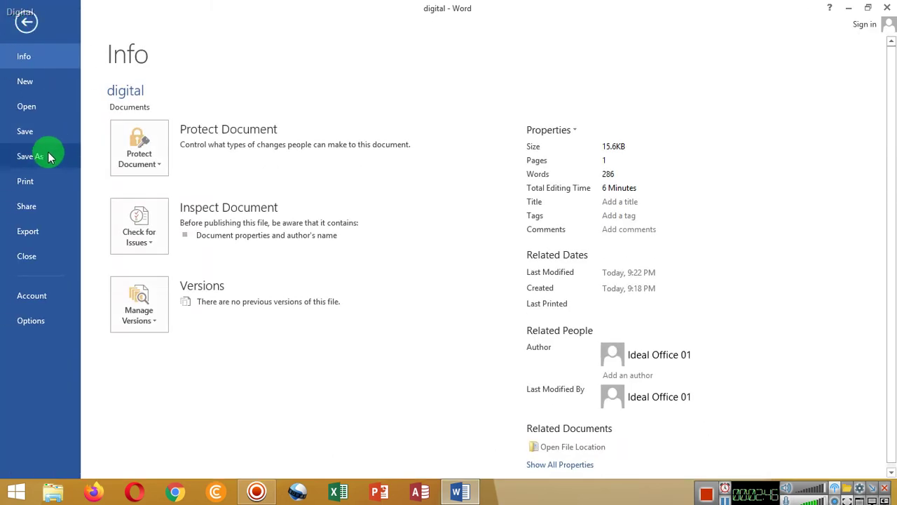
Step: Save a copy named 'ideal5' as a Word document in the Documents folder
{"action": "left_click", "coordinate": [35, 156]}
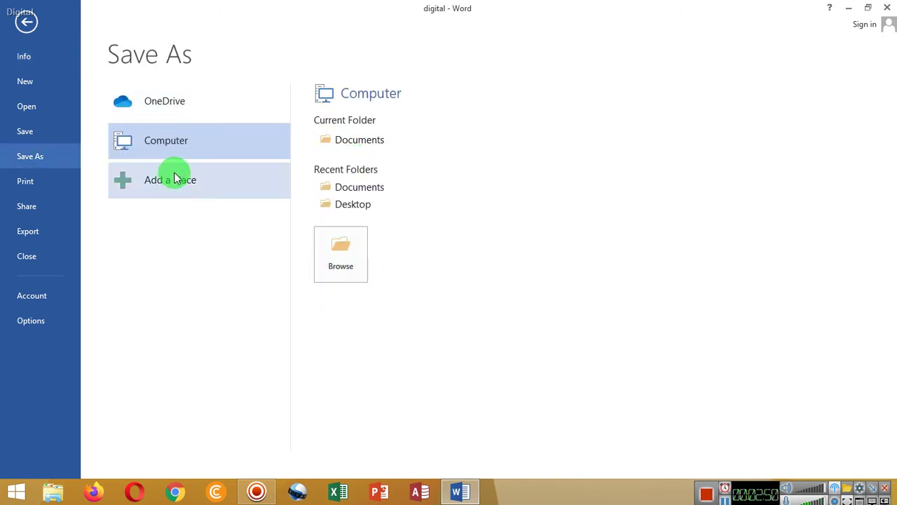
{"action": "left_click", "coordinate": [339, 262]}
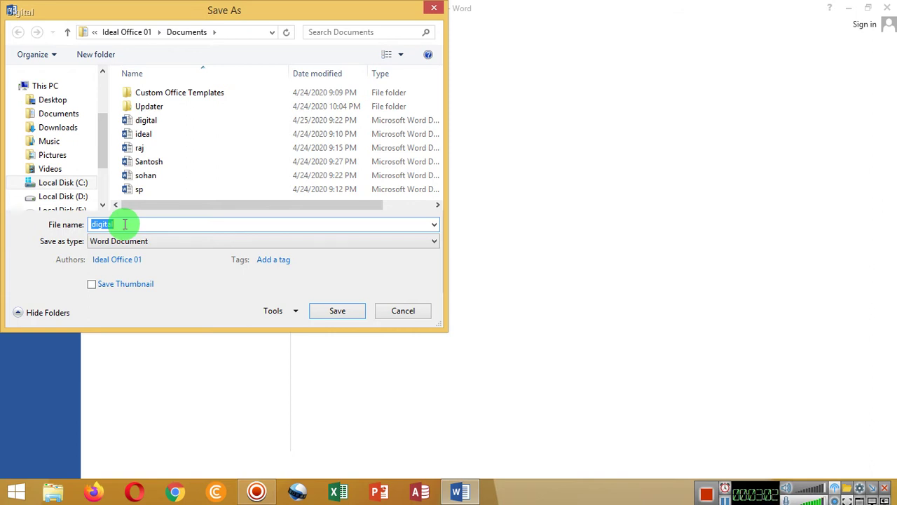
{"action": "type", "text": "ideal"}
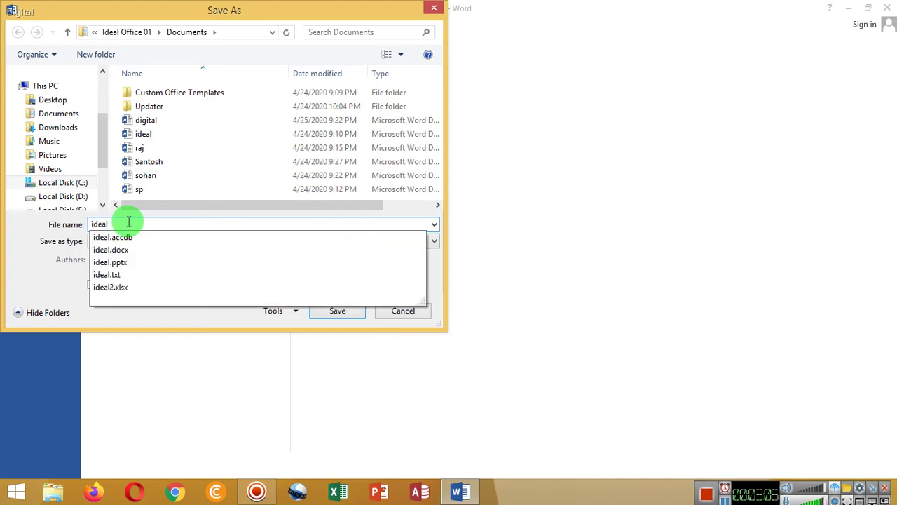
{"action": "type", "text": "5"}
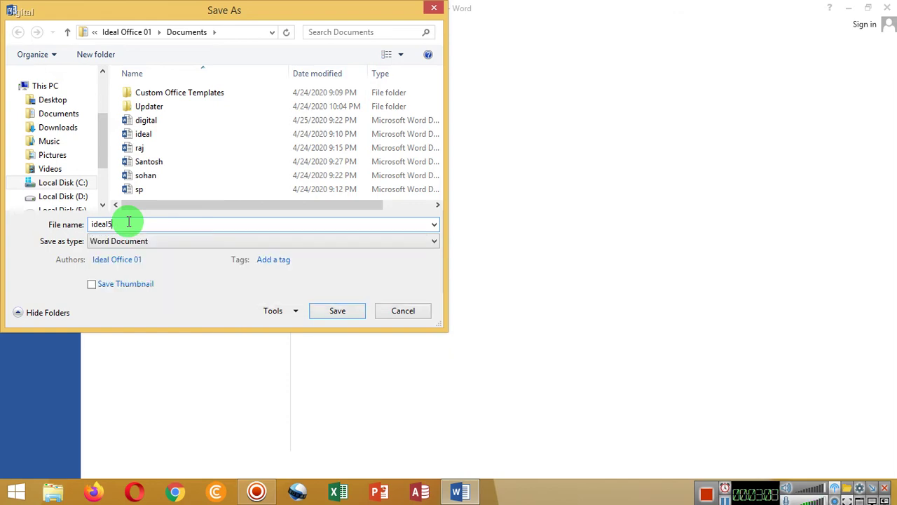
{"action": "left_click", "coordinate": [336, 312]}
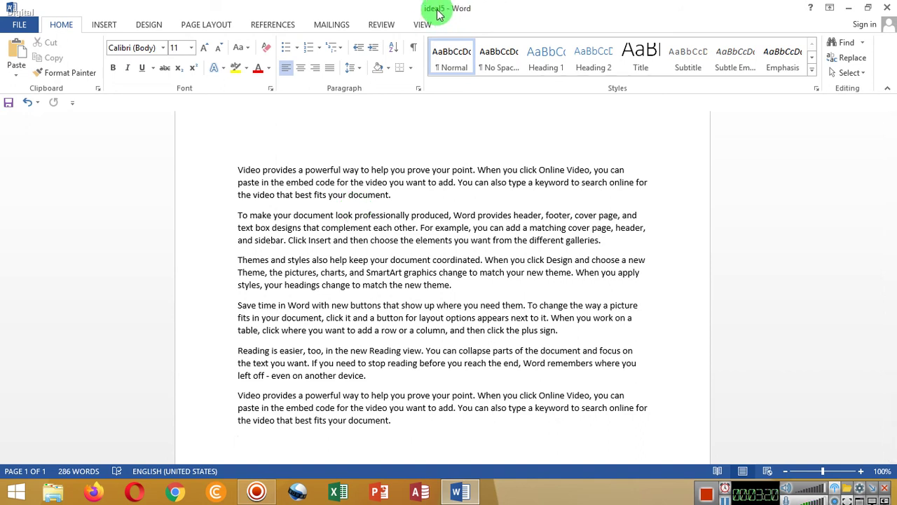
Step: Export ideal5 as a PDF named 'ideal5' to the Desktop folder
{"action": "left_click", "coordinate": [20, 25]}
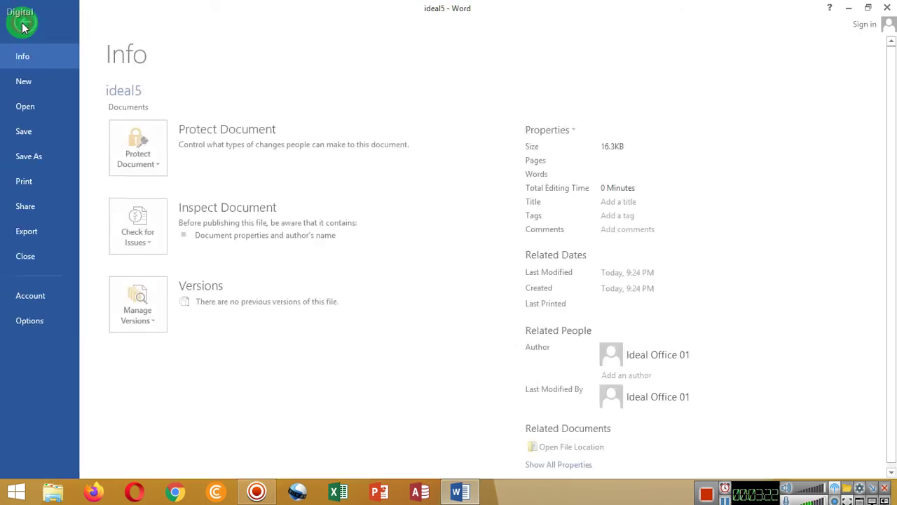
{"action": "left_click", "coordinate": [42, 165]}
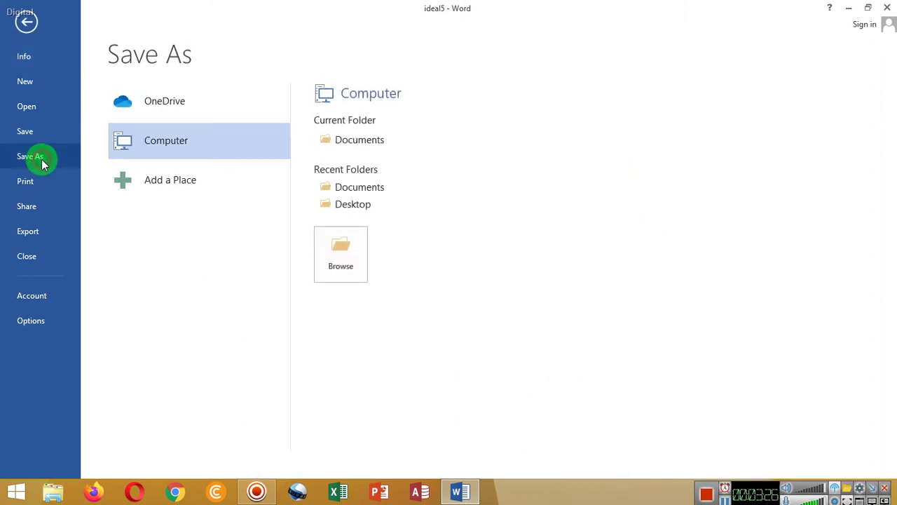
{"action": "left_click", "coordinate": [336, 253]}
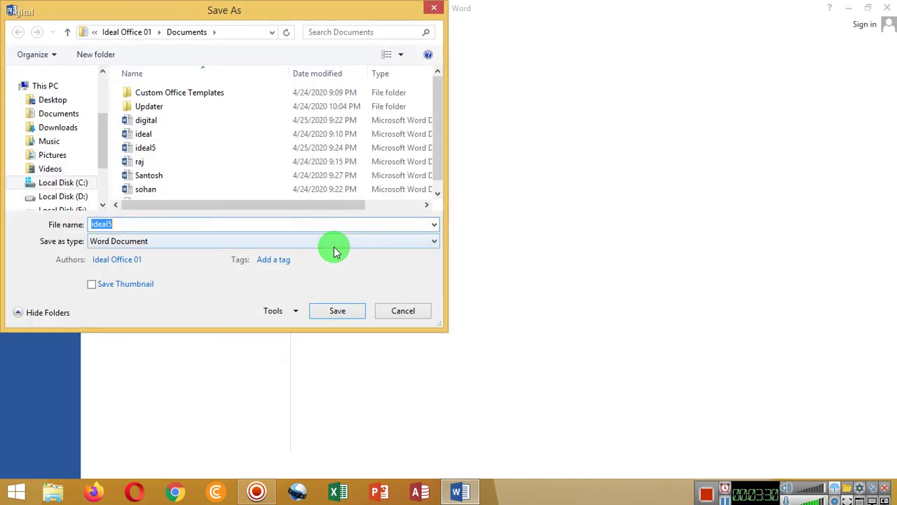
{"action": "left_click", "coordinate": [129, 224]}
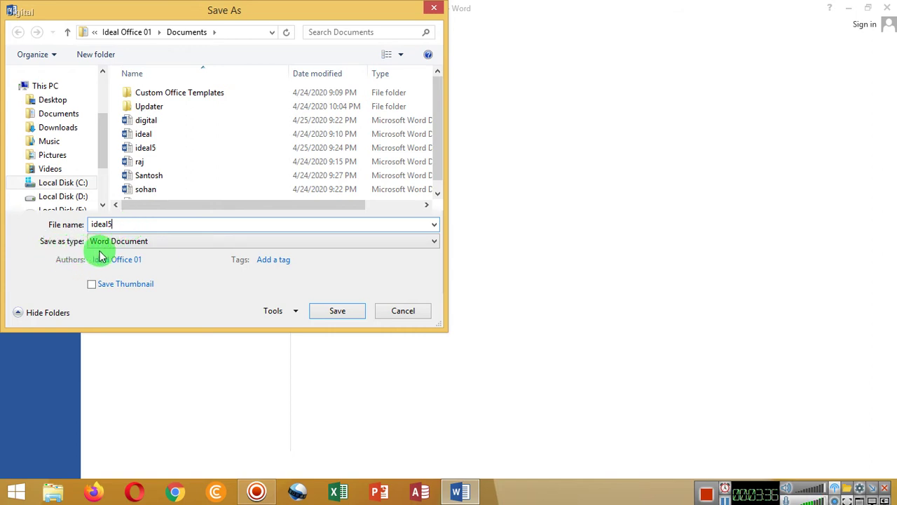
{"action": "left_click", "coordinate": [119, 242]}
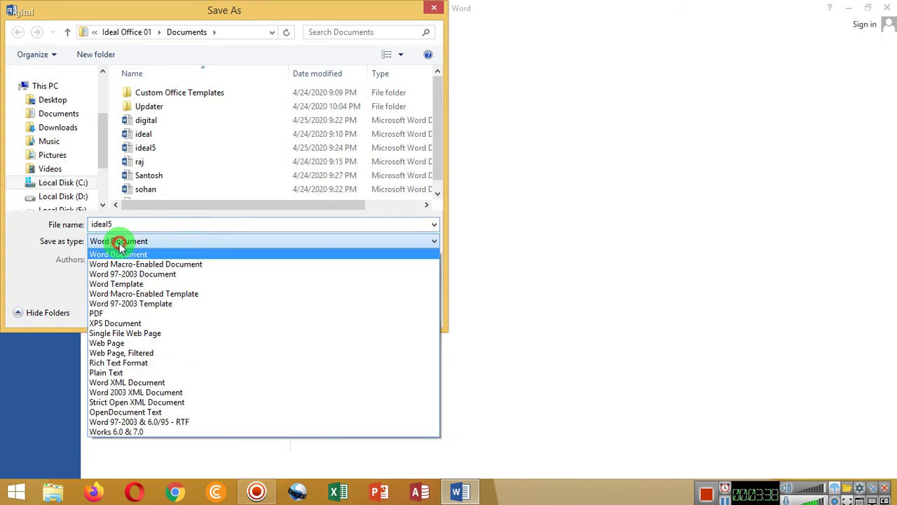
{"action": "left_click", "coordinate": [109, 314]}
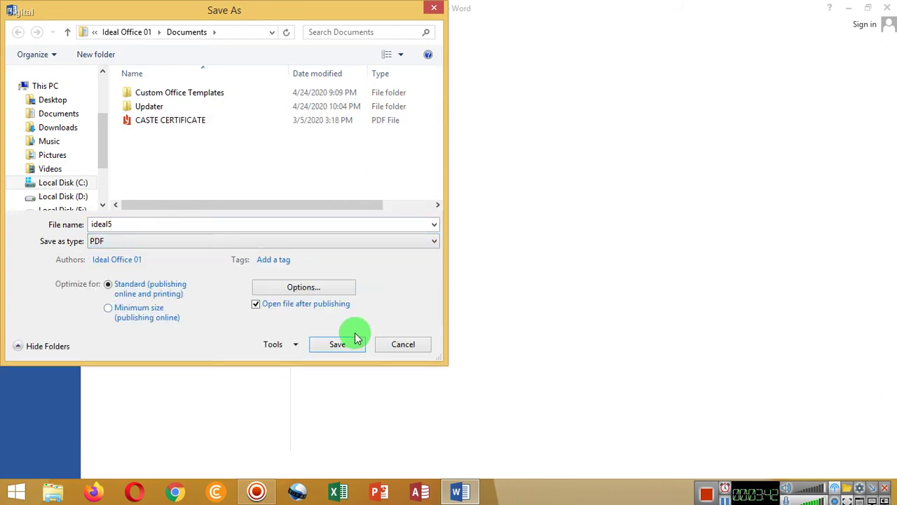
{"action": "left_click", "coordinate": [59, 100]}
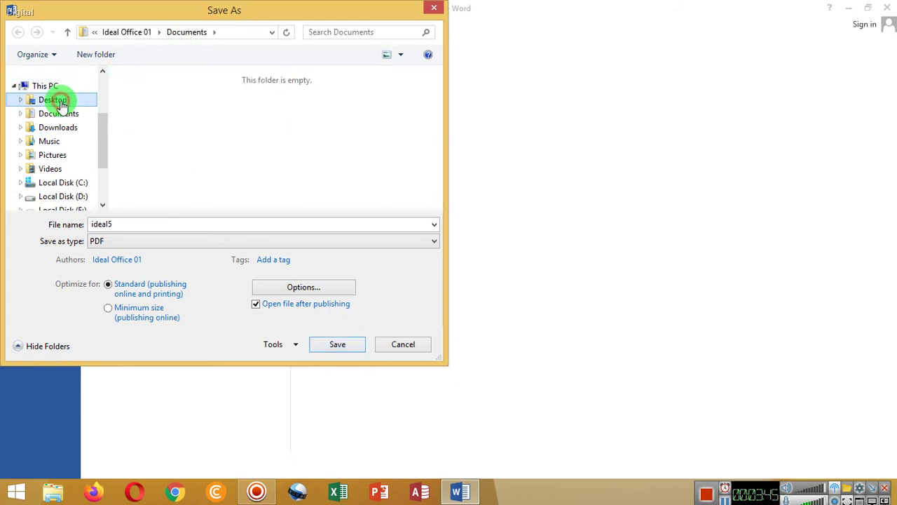
{"action": "left_click", "coordinate": [336, 345]}
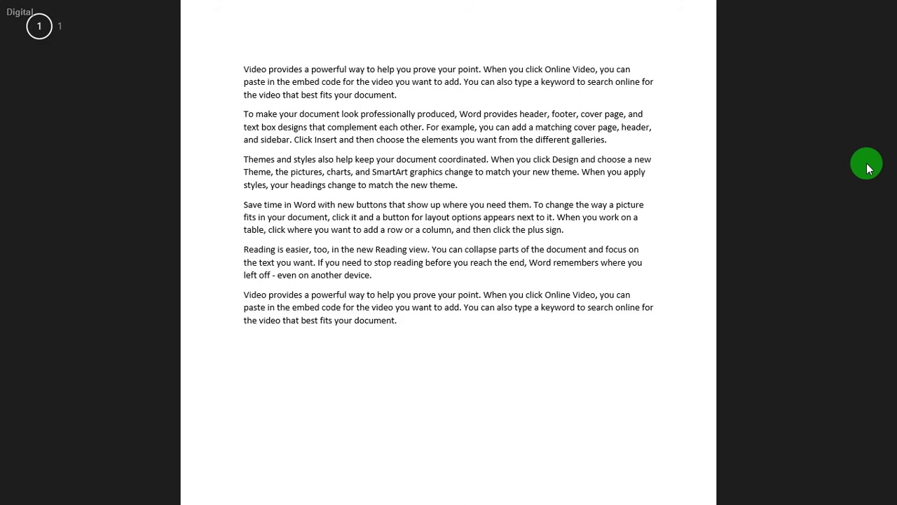
Step: Back in Word, look through the Save as type formats, cancel the Save As dialog, and open Print
{"action": "left_click", "coordinate": [21, 21]}
{"action": "left_click", "coordinate": [19, 24]}
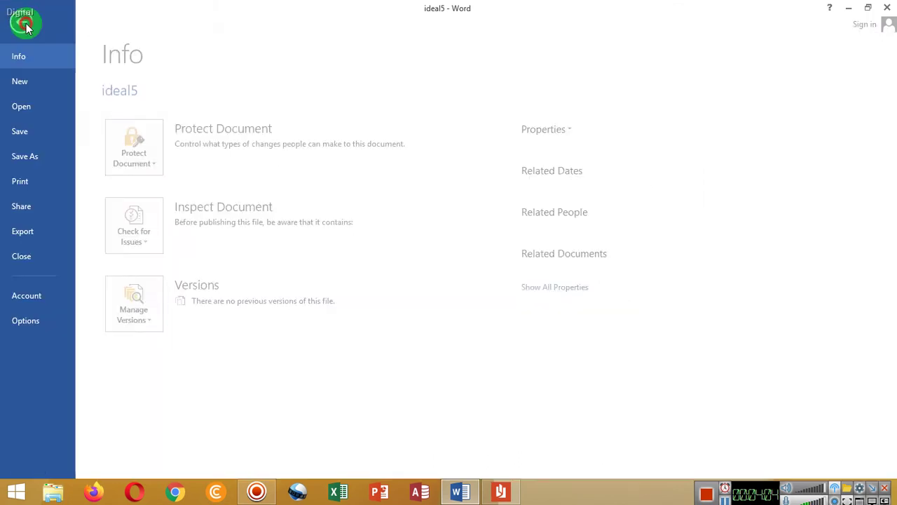
{"action": "left_click", "coordinate": [47, 156]}
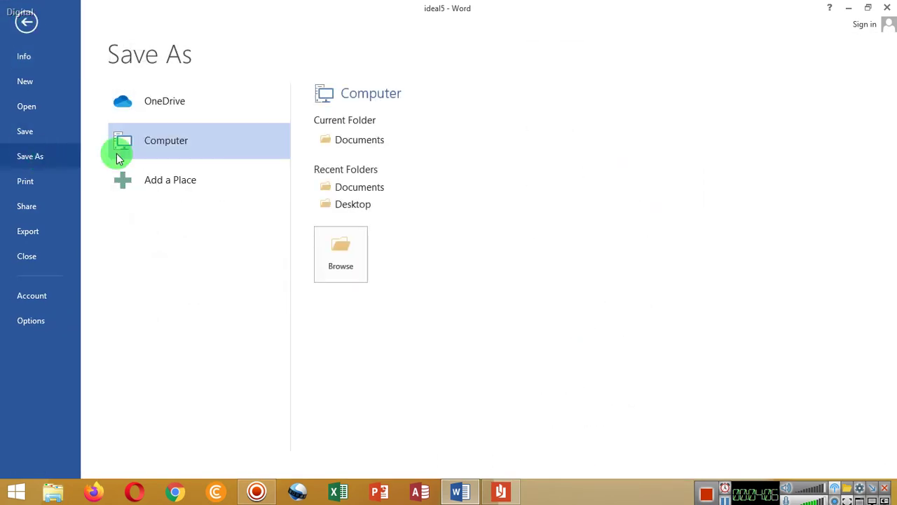
{"action": "left_click", "coordinate": [340, 256]}
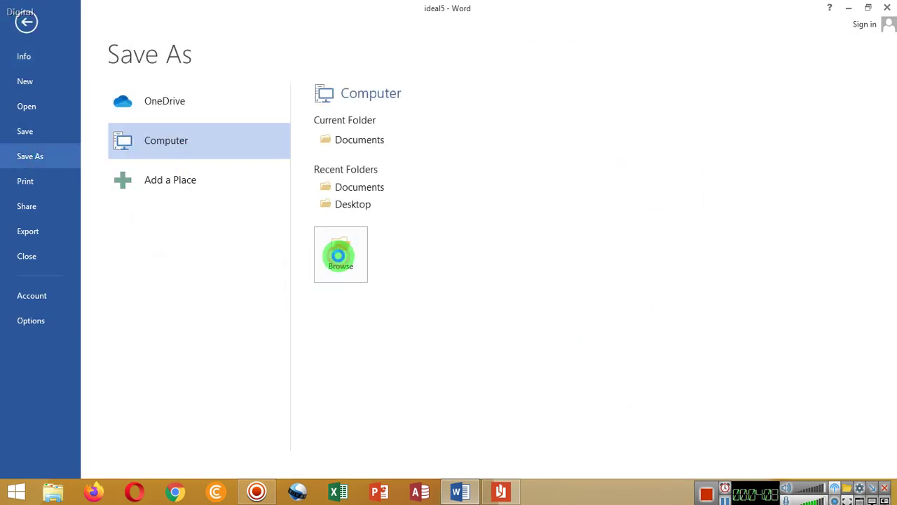
{"action": "left_click", "coordinate": [137, 242]}
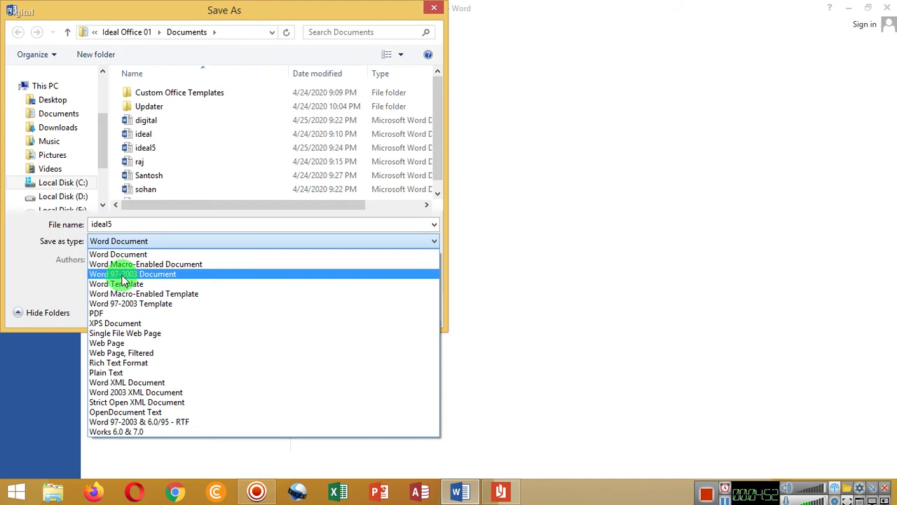
{"action": "left_click", "coordinate": [541, 288]}
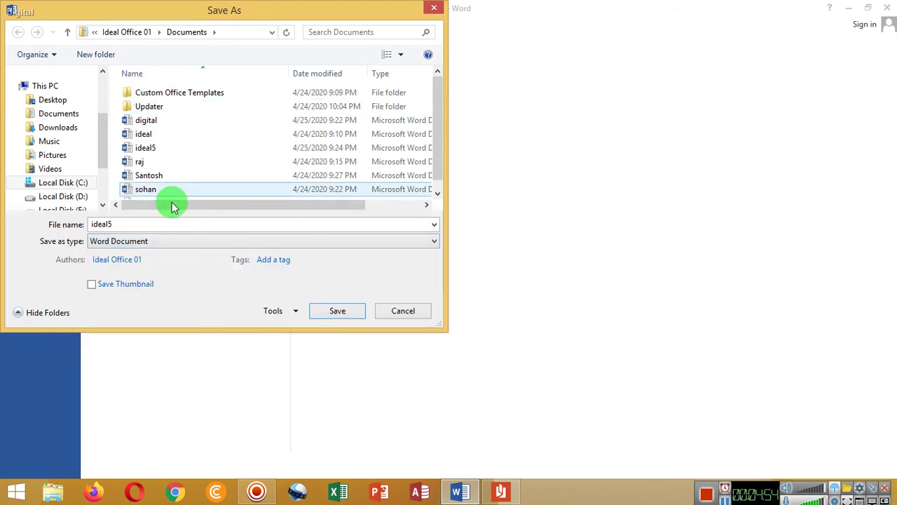
{"action": "left_click", "coordinate": [405, 310]}
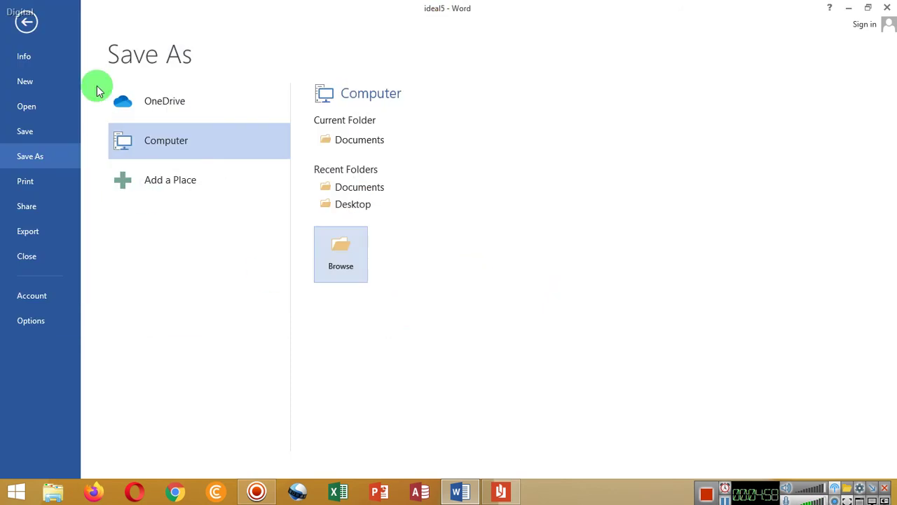
{"action": "left_click", "coordinate": [28, 181]}
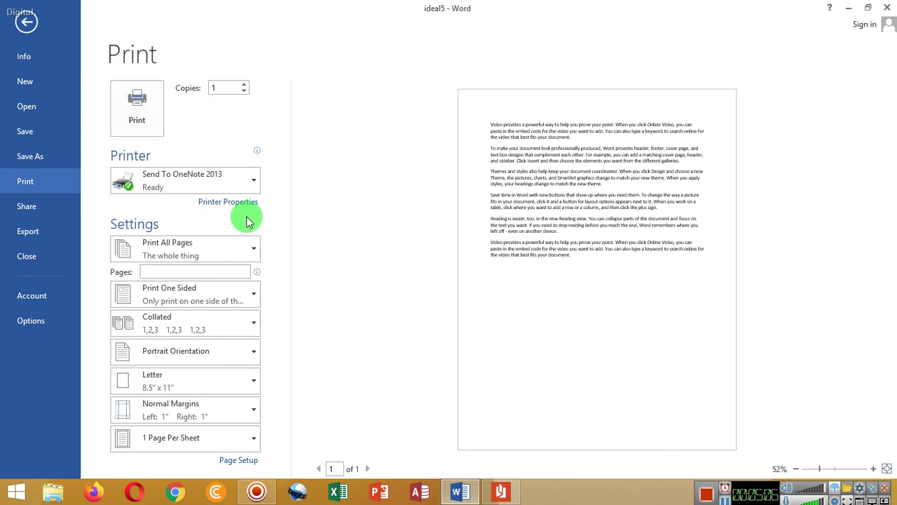
Step: Choose HP DeskJet 2130 series as the printer and look at the Print All Pages choices
{"action": "left_click", "coordinate": [240, 188]}
{"action": "left_click", "coordinate": [240, 187]}
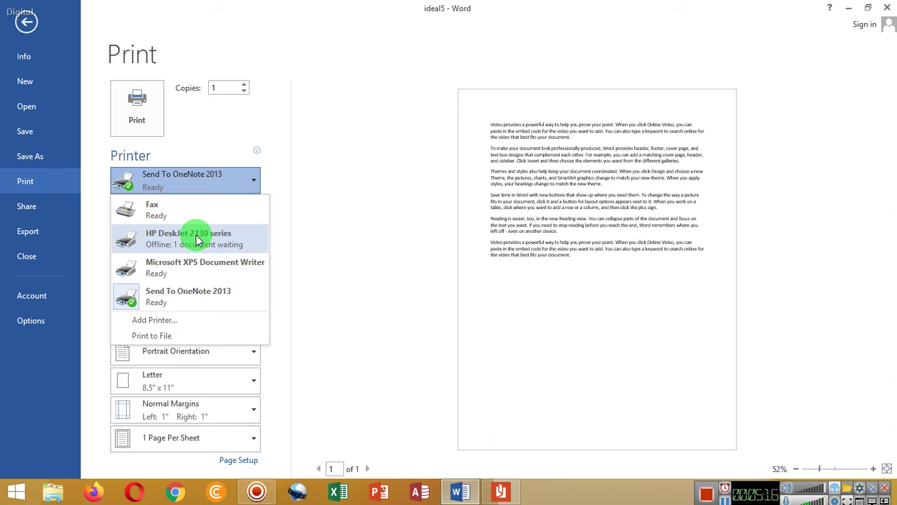
{"action": "left_click", "coordinate": [196, 234]}
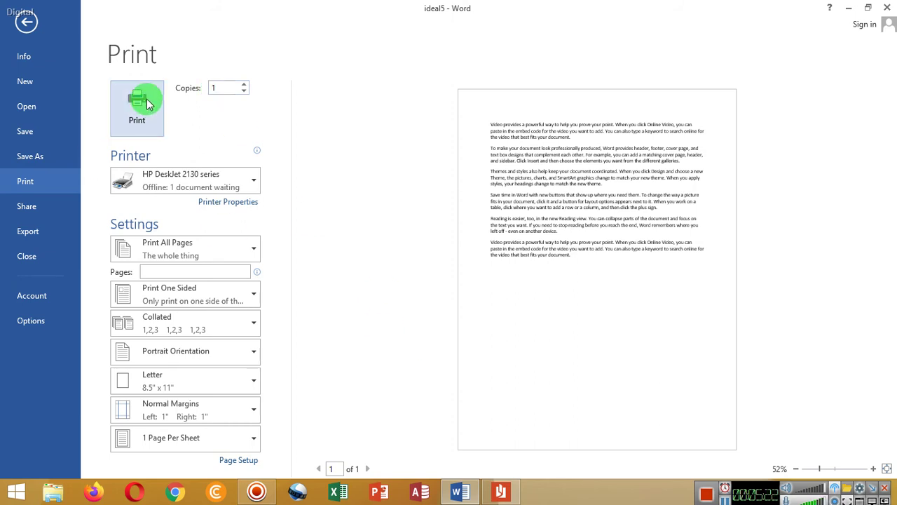
{"action": "left_click", "coordinate": [185, 253]}
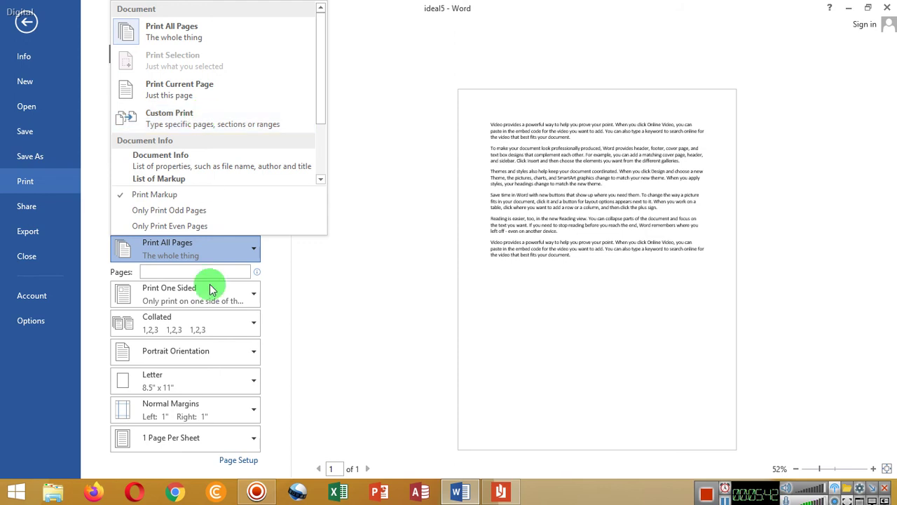
{"action": "left_click", "coordinate": [28, 25]}
{"action": "left_click", "coordinate": [20, 26]}
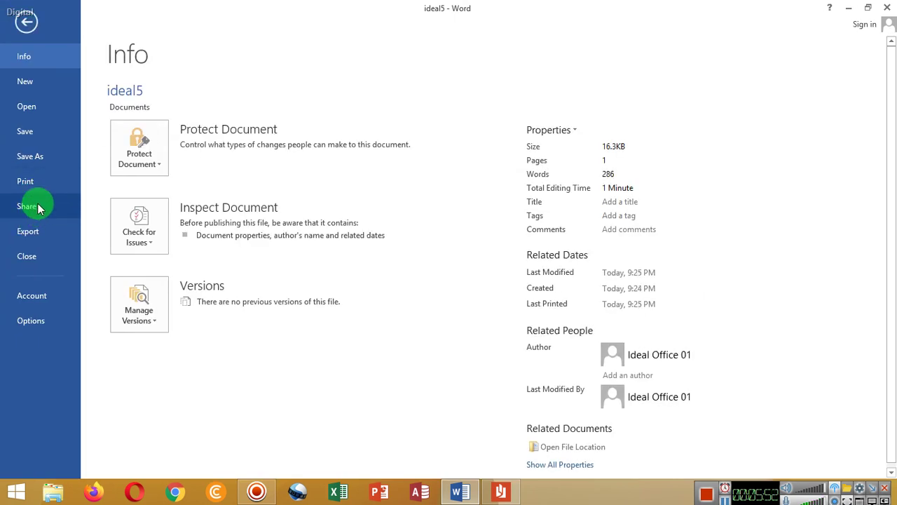
Step: Look over the Share options for ideal5, then bring up the Export page
{"action": "left_click", "coordinate": [39, 208]}
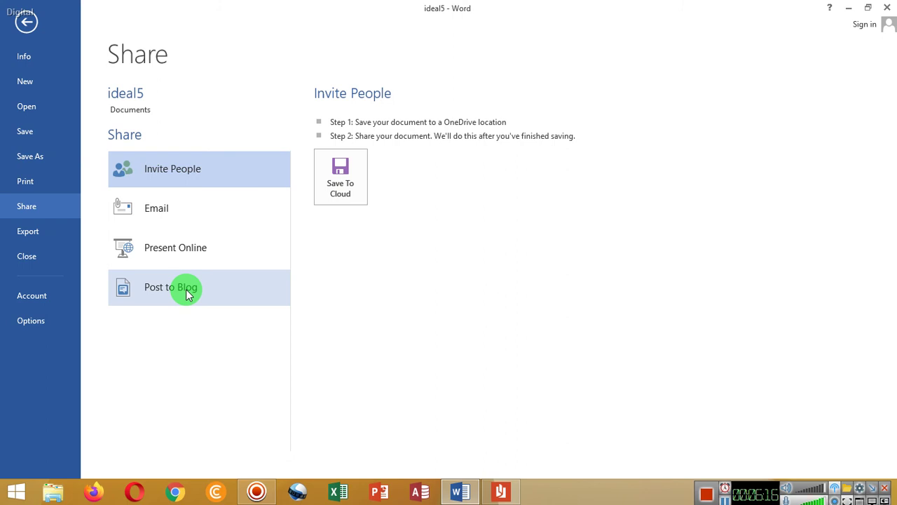
{"action": "left_click", "coordinate": [58, 238]}
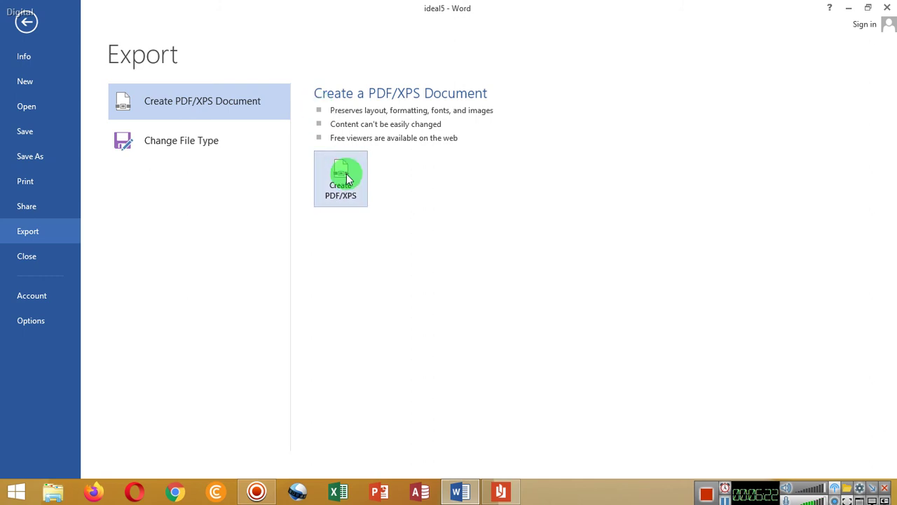
Step: Open Change File Type, view the Save as type list, and close the Save As dialog unsaved
{"action": "left_click", "coordinate": [209, 144]}
{"action": "key", "text": "Escape"}
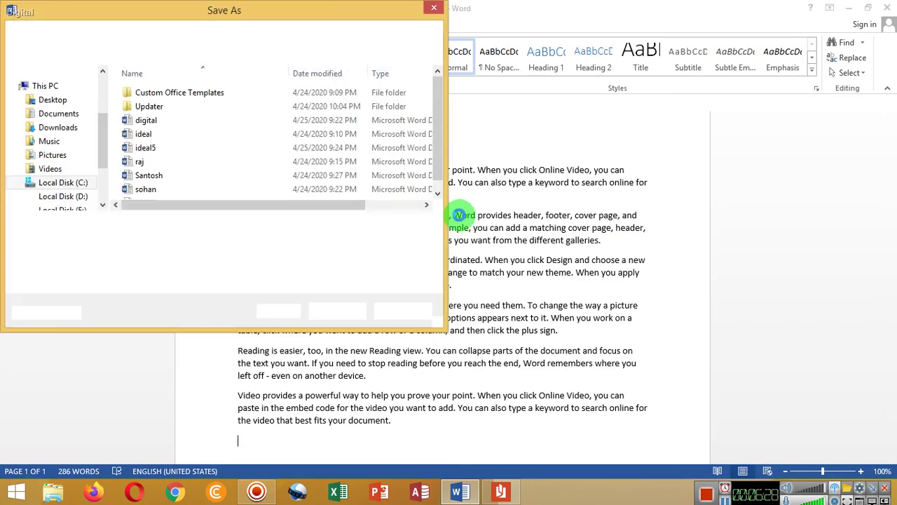
{"action": "left_click", "coordinate": [170, 244]}
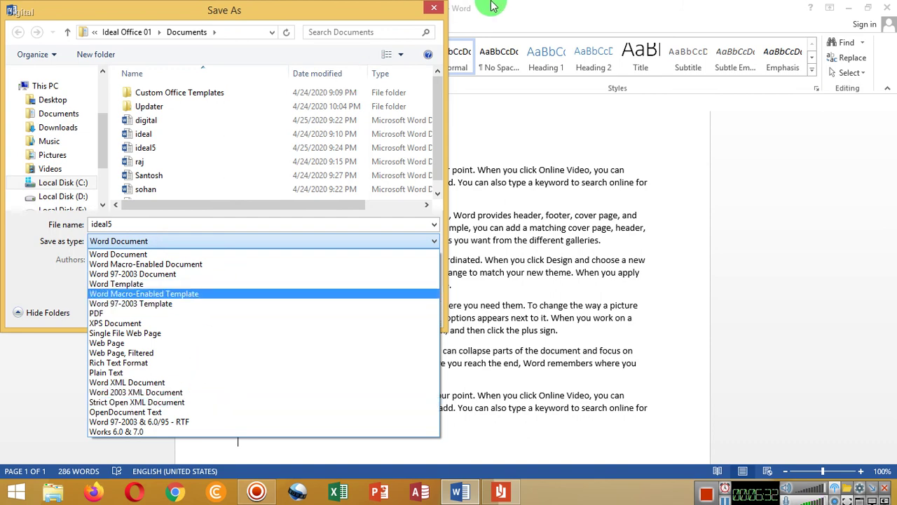
{"action": "left_click", "coordinate": [425, 9]}
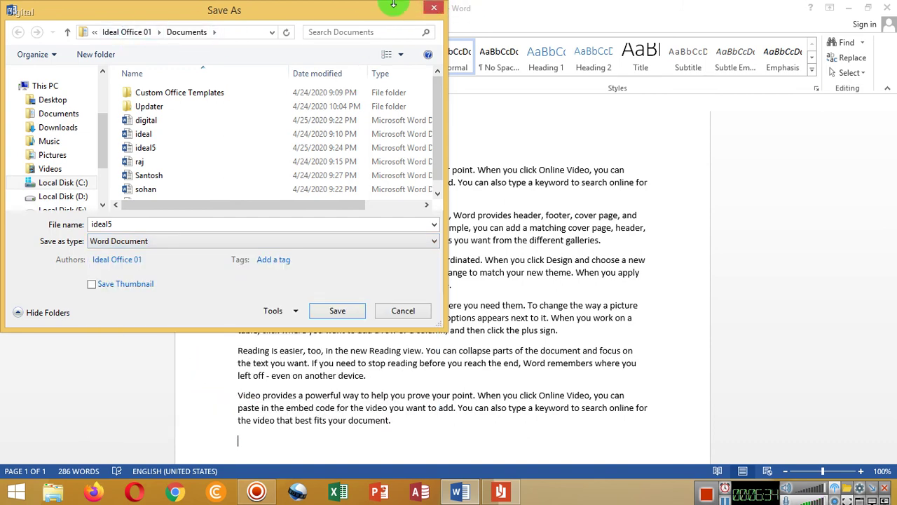
{"action": "left_click", "coordinate": [434, 7]}
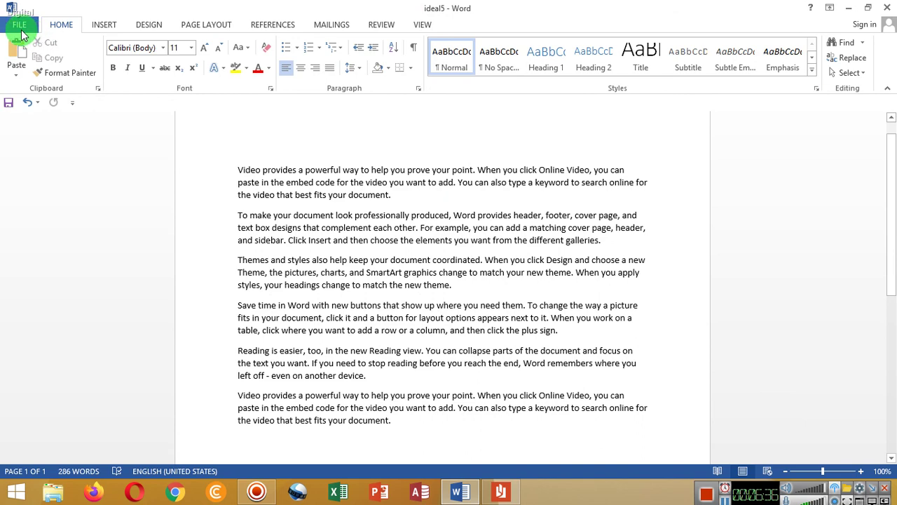
{"action": "left_click", "coordinate": [21, 27]}
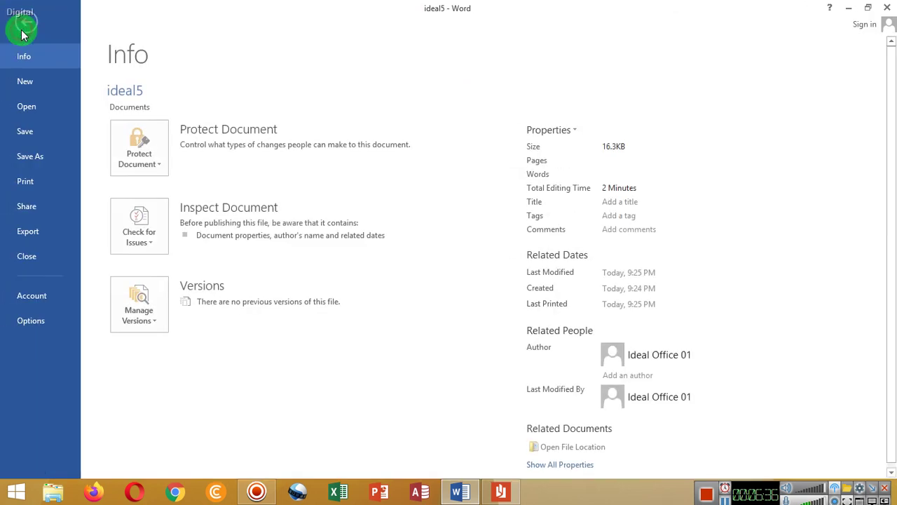
Step: Close ideal5 and fill a new blank Document2 with six =rand sample paragraphs (286 words)
{"action": "left_click", "coordinate": [28, 257]}
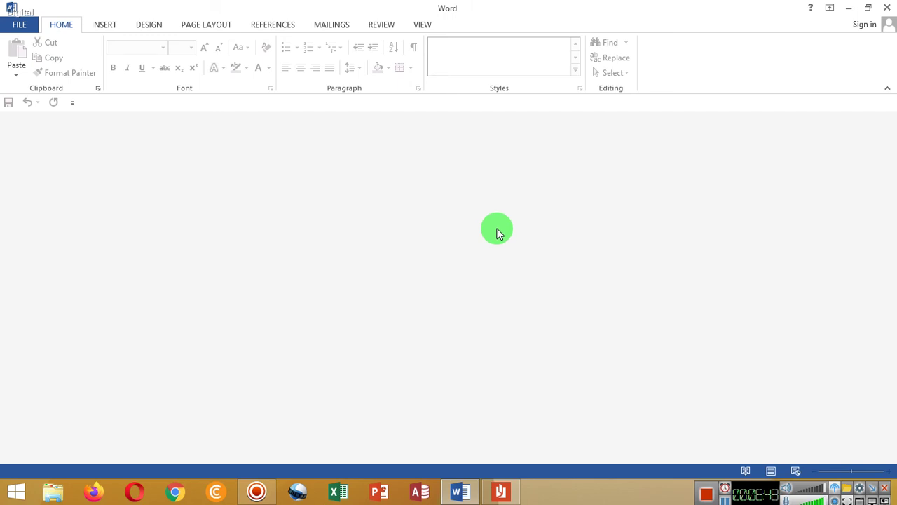
{"action": "key", "text": "ctrl+n"}
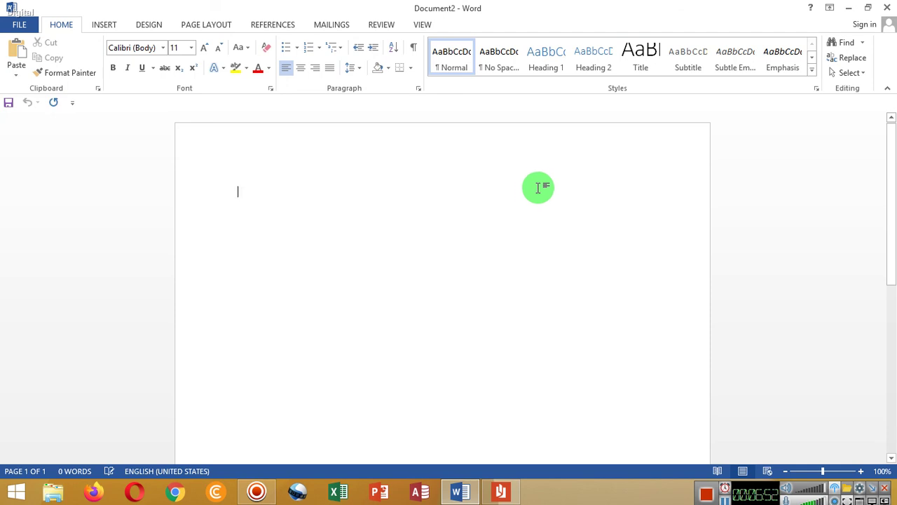
{"action": "type", "text": "="}
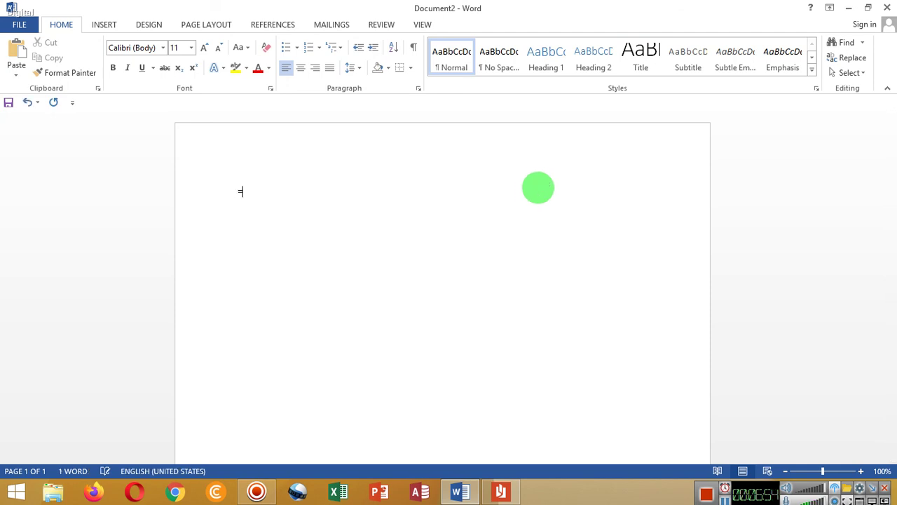
{"action": "type", "text": "rand("}
{"action": "type", "text": "6,"}
{"action": "key", "text": "Return"}
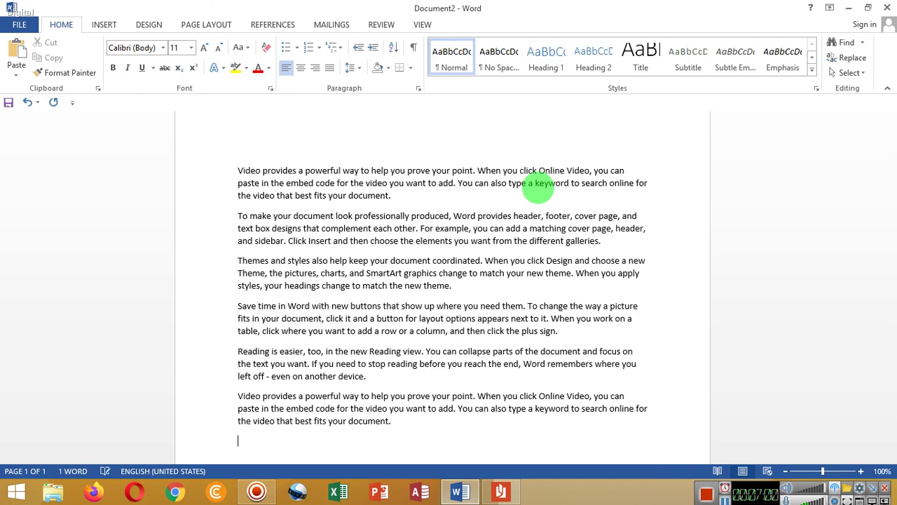
{"action": "left_click", "coordinate": [21, 24]}
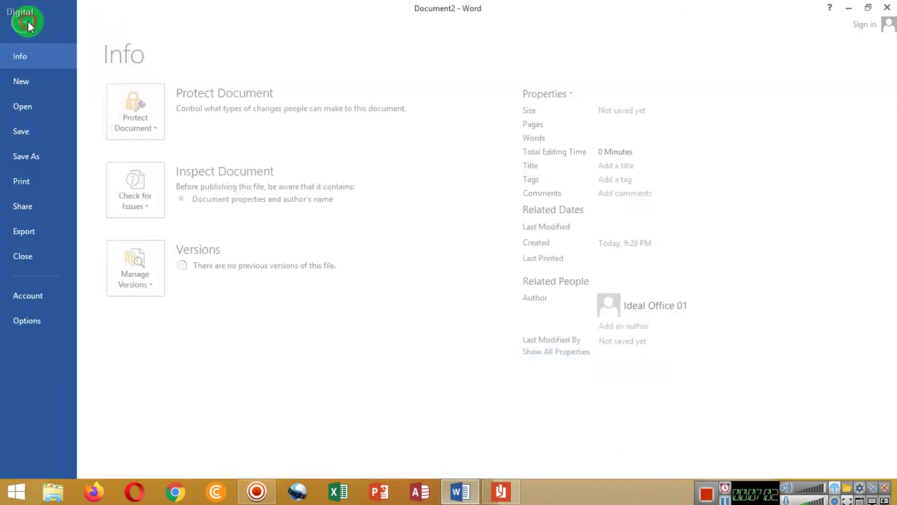
{"action": "left_click", "coordinate": [39, 297]}
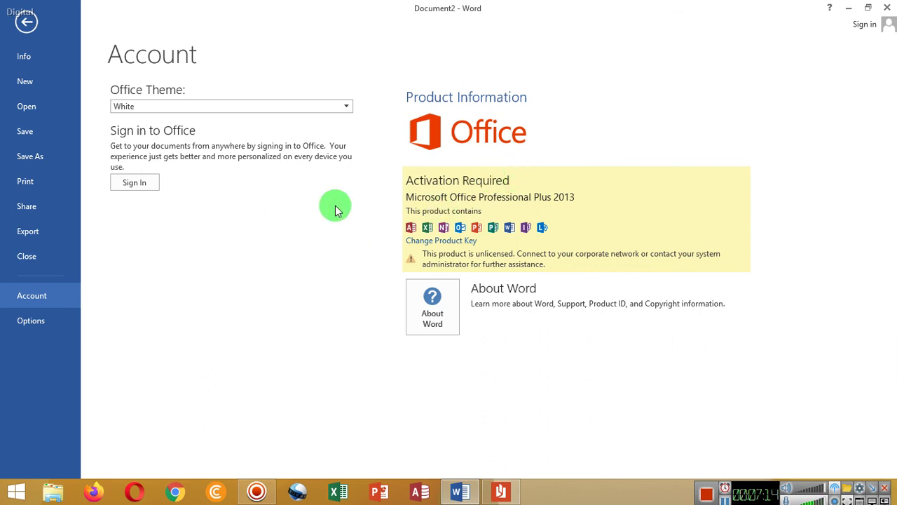
{"action": "left_click", "coordinate": [56, 319]}
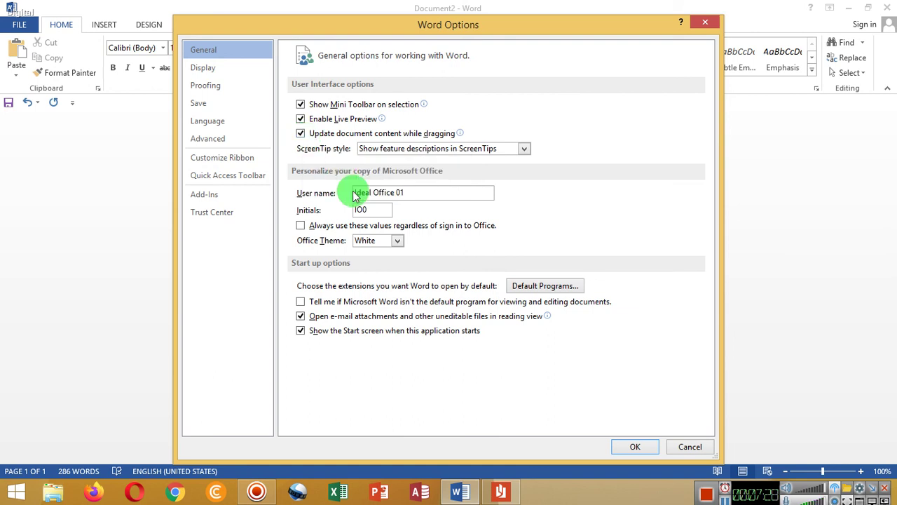
{"action": "left_click", "coordinate": [690, 447]}
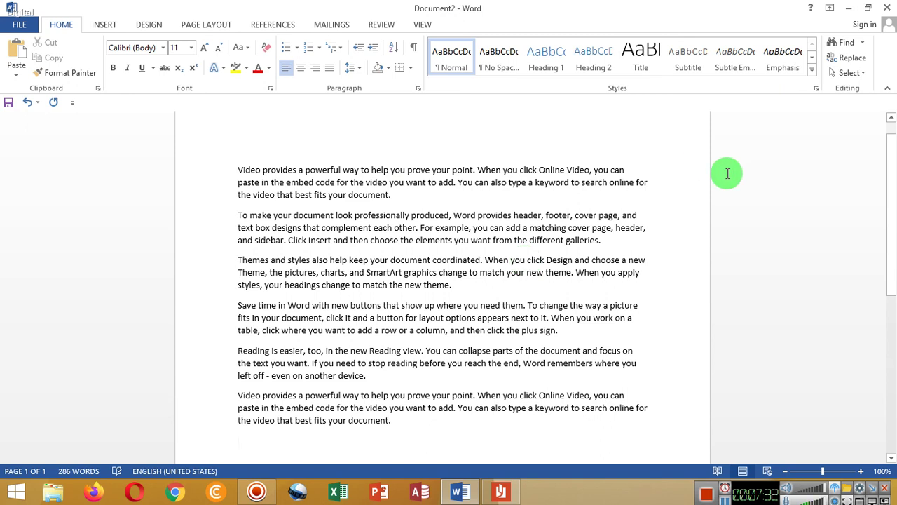